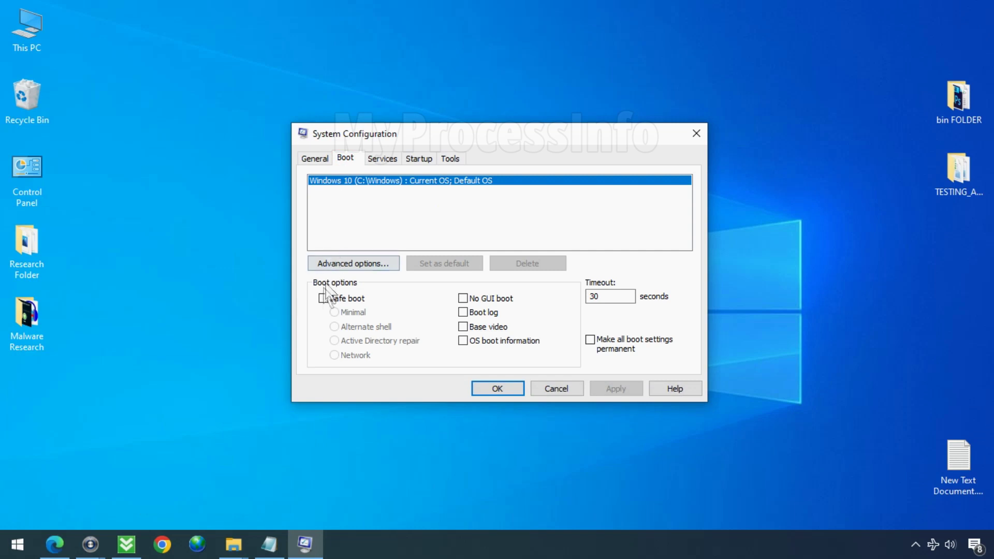
- Enable Safe boot with the Minimal option in the boot settings, apply it and restart the computer
left_click(324, 300)
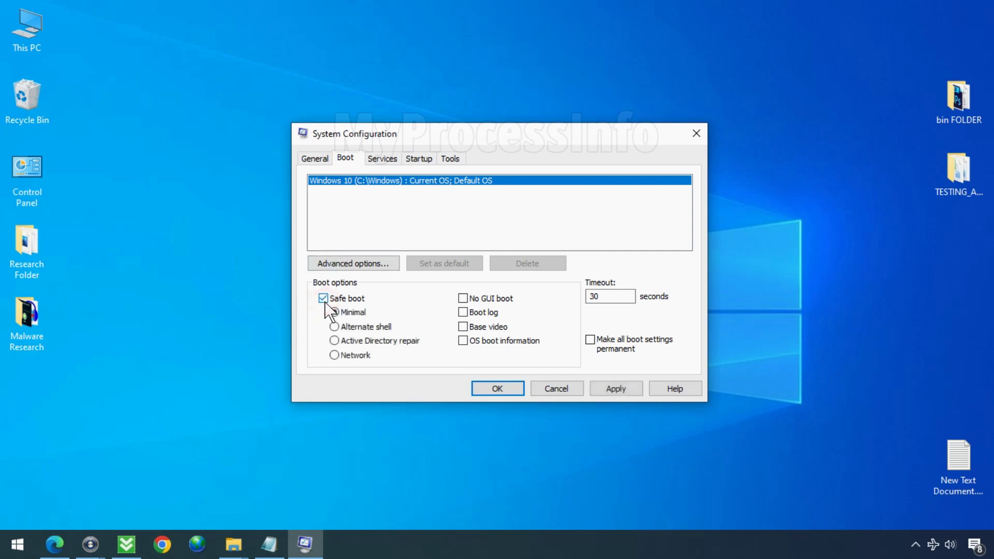
left_click(615, 389)
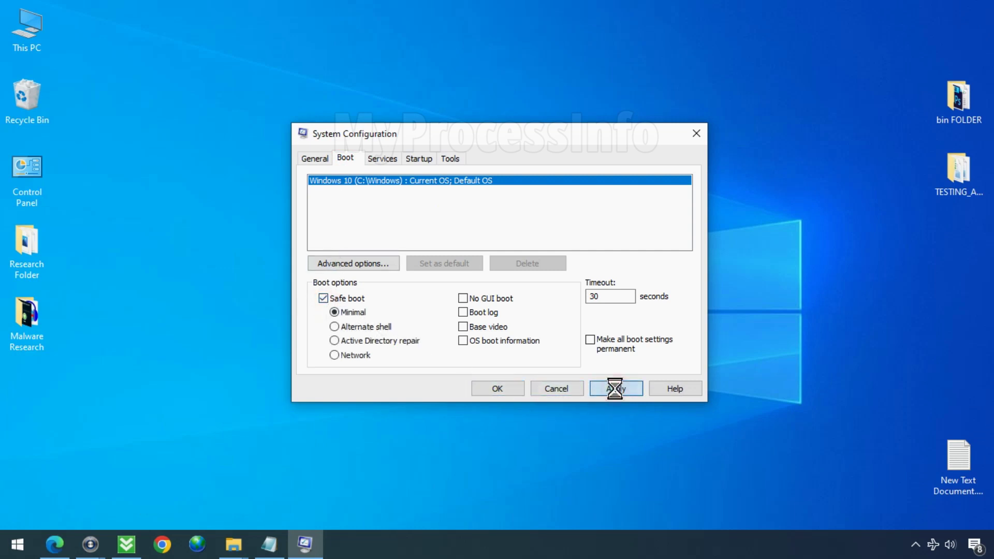
left_click(503, 384)
left_click(448, 298)
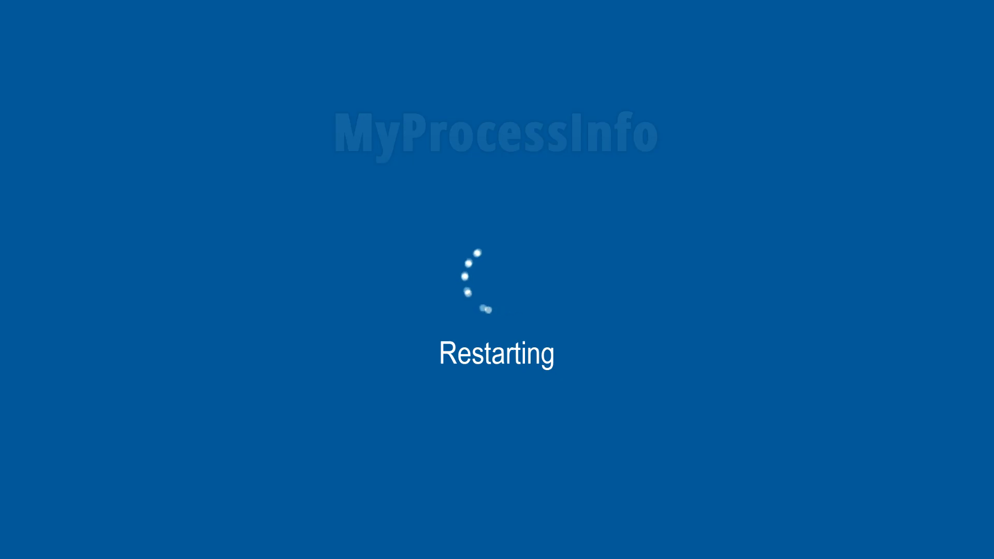
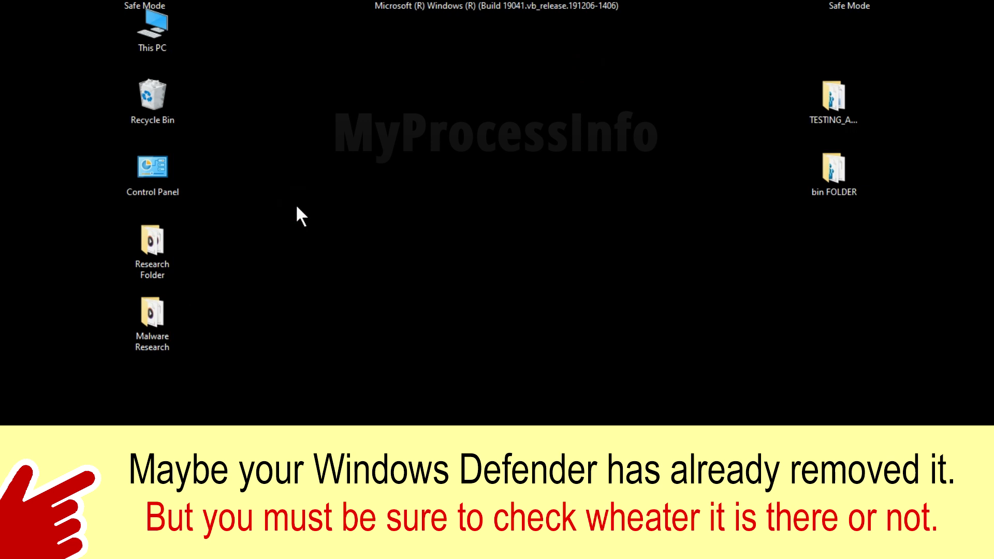
- Browse Local Disk (C:) in a maximized file window and open the user profile folder 123 inside Users
double_click(155, 19)
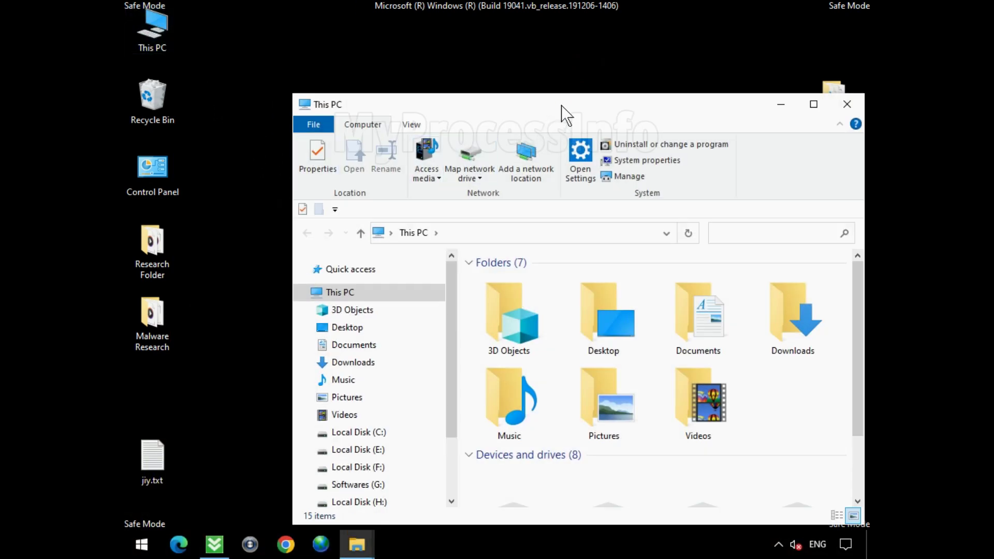
double_click(565, 110)
left_click(354, 318)
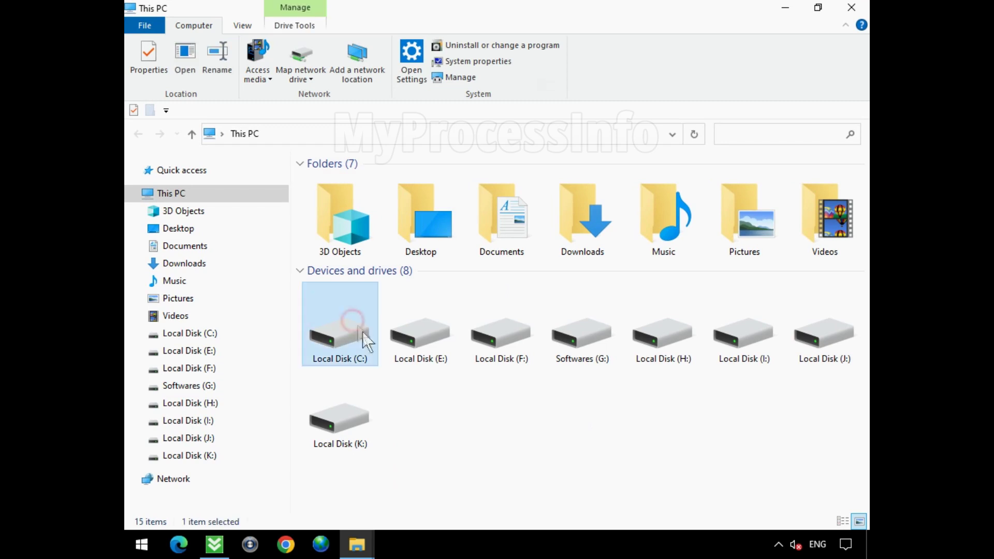
double_click(368, 344)
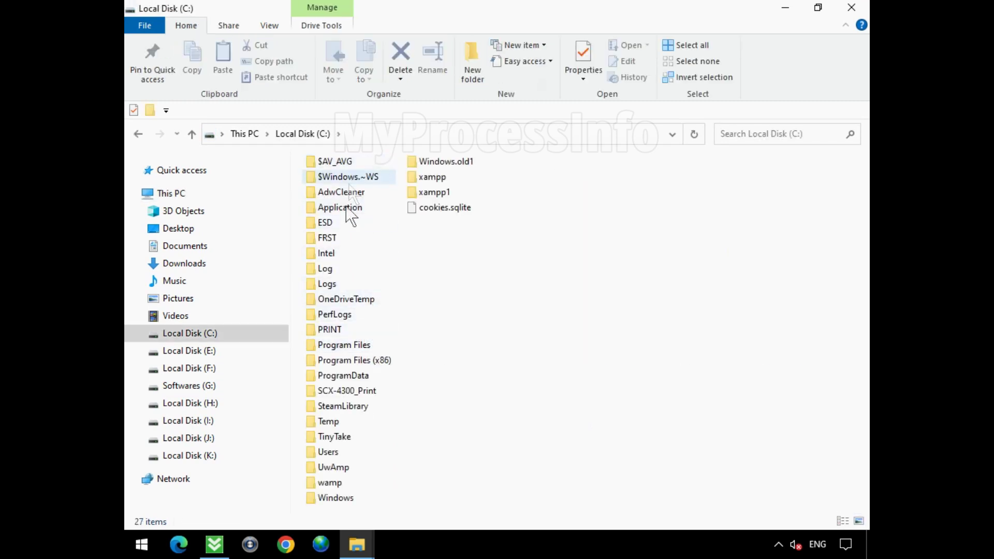
double_click(377, 451)
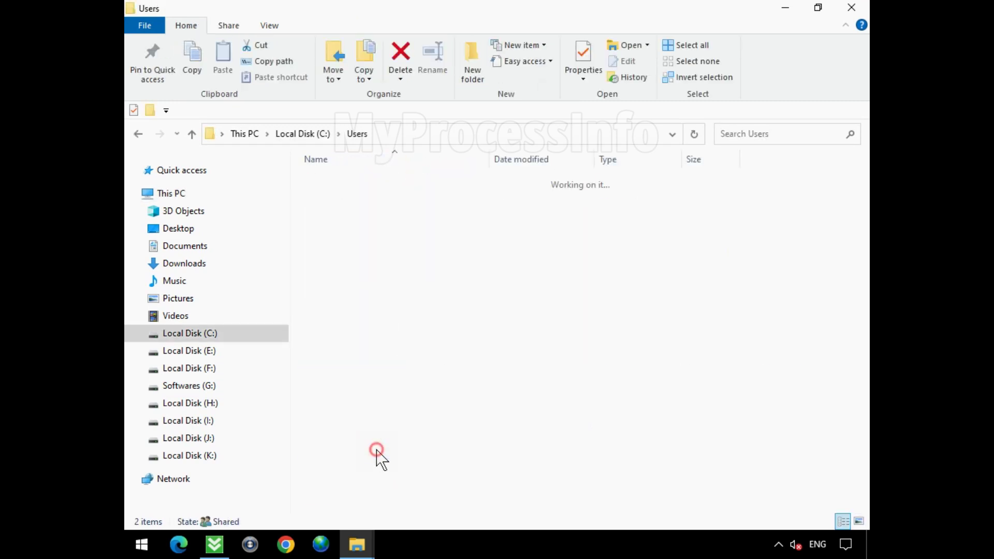
left_click(332, 181)
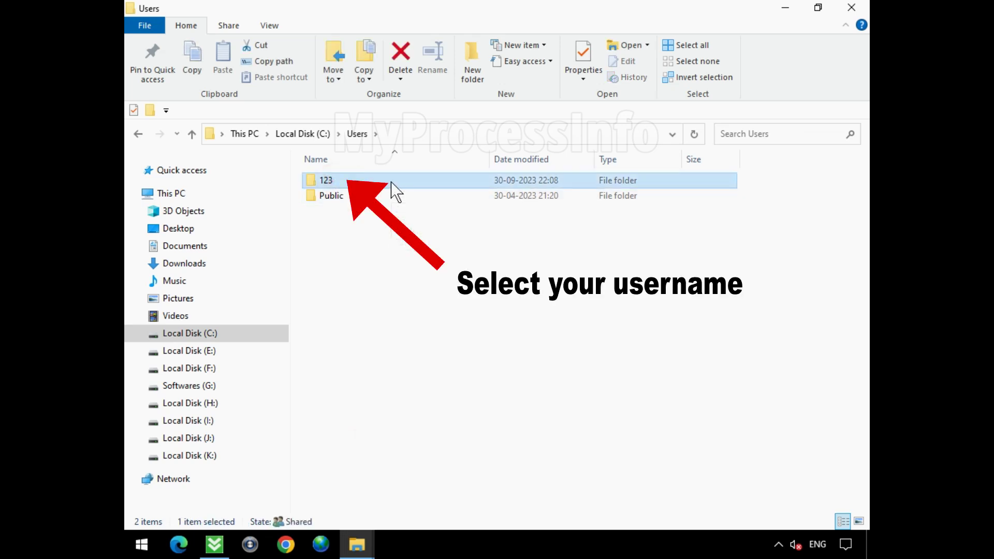
double_click(393, 184)
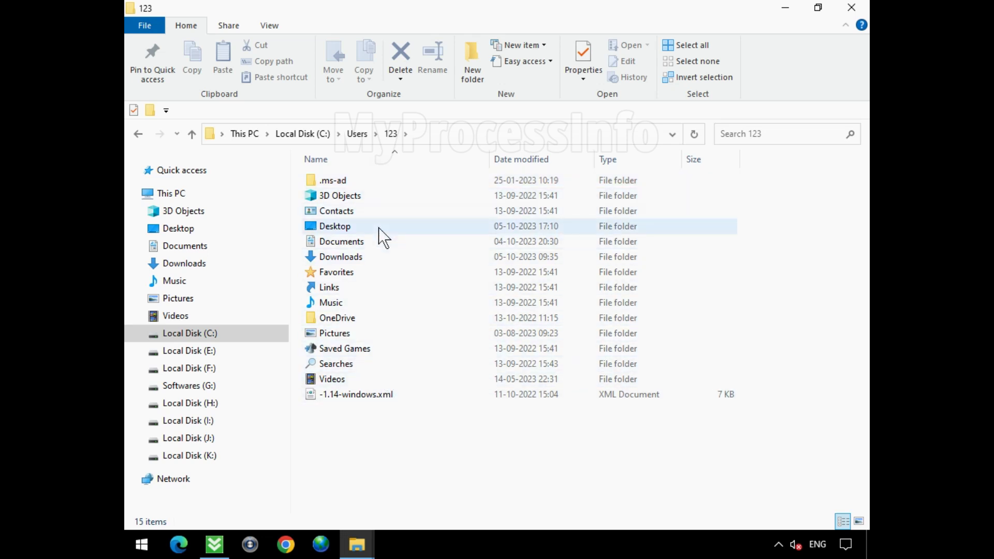
- Show hidden items in the profile folder and open the CrashDumps folder under AppData\Local
left_click(269, 25)
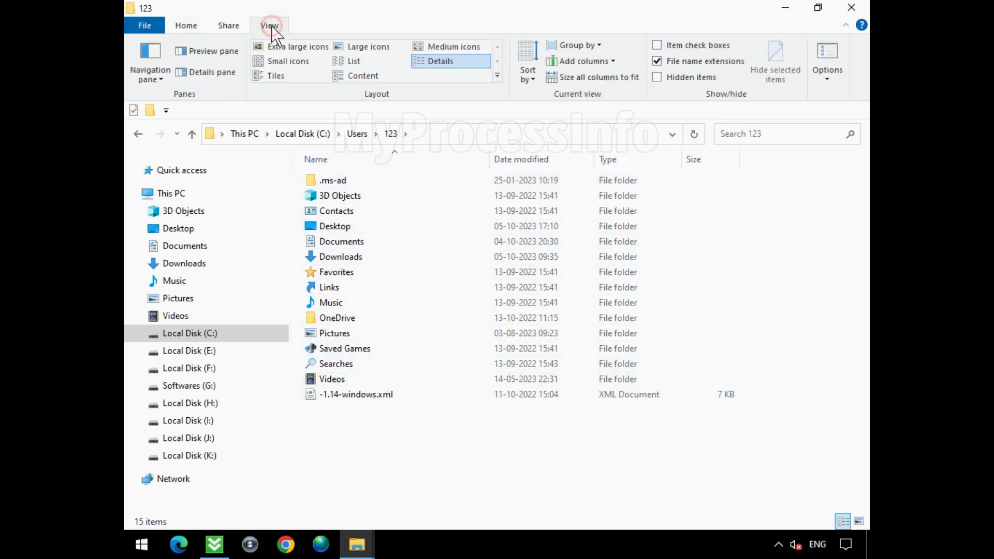
left_click(658, 78)
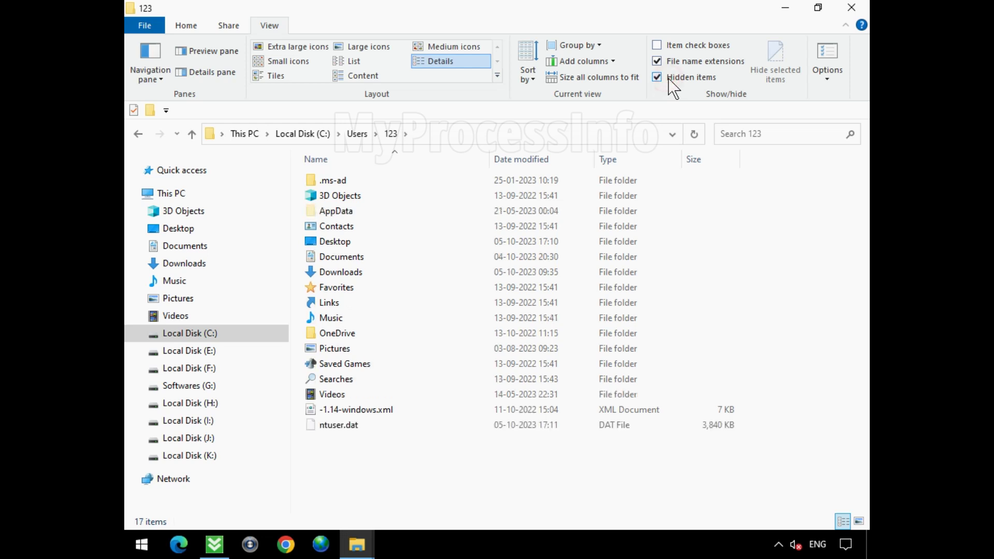
left_click(362, 211)
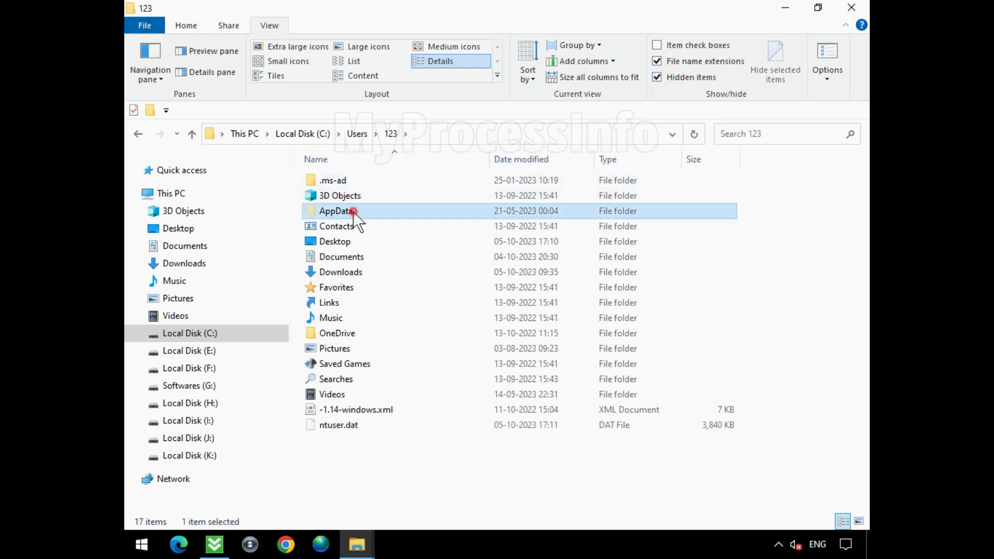
double_click(387, 212)
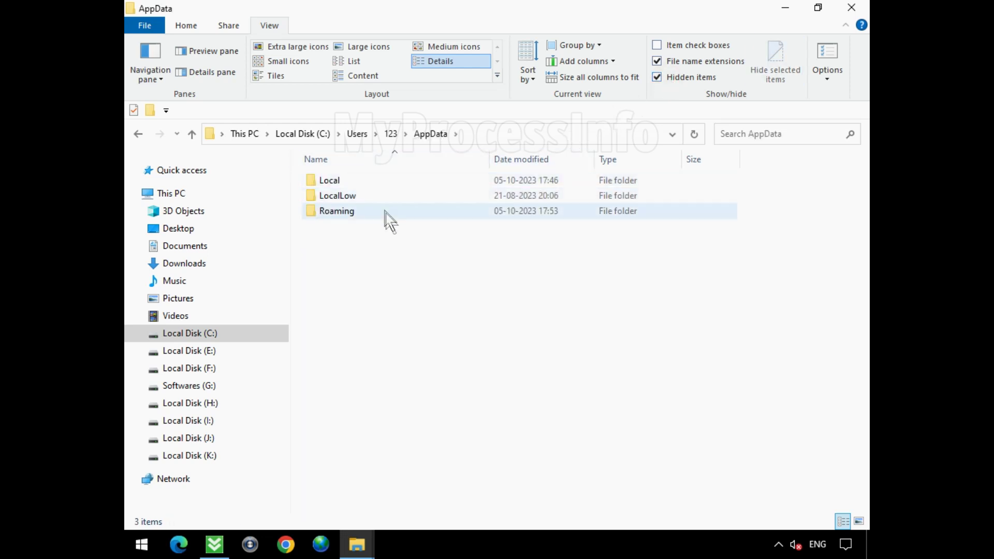
left_click(388, 182)
double_click(427, 182)
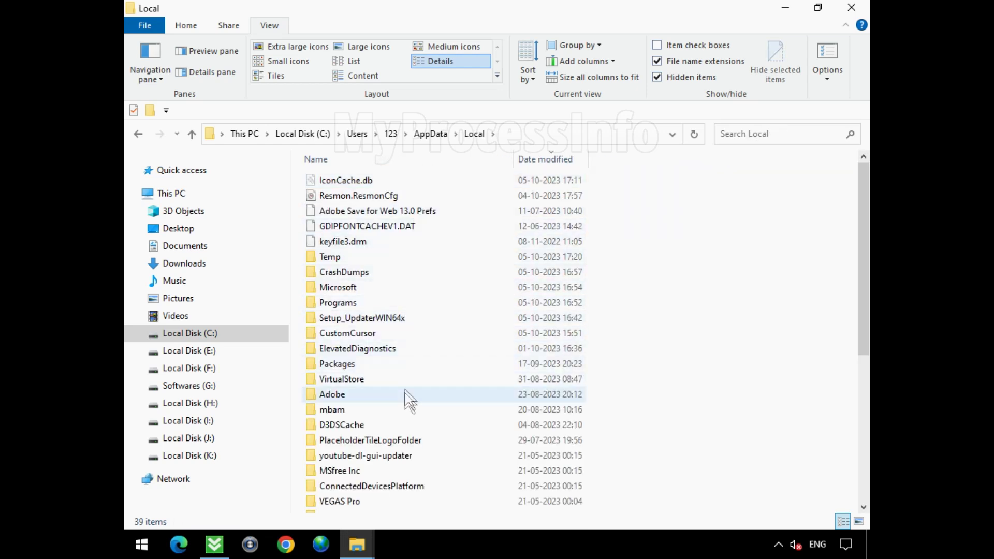
left_click(404, 271)
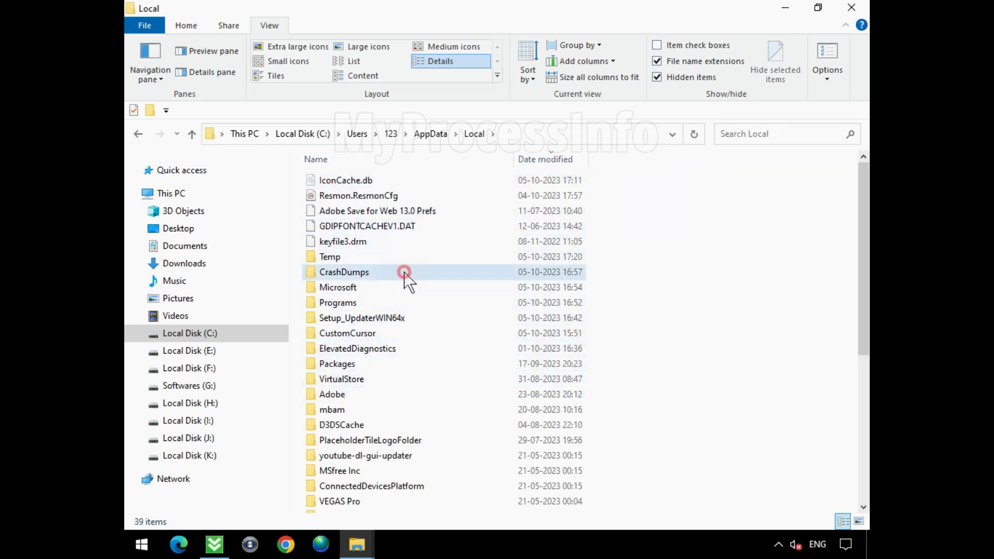
double_click(440, 272)
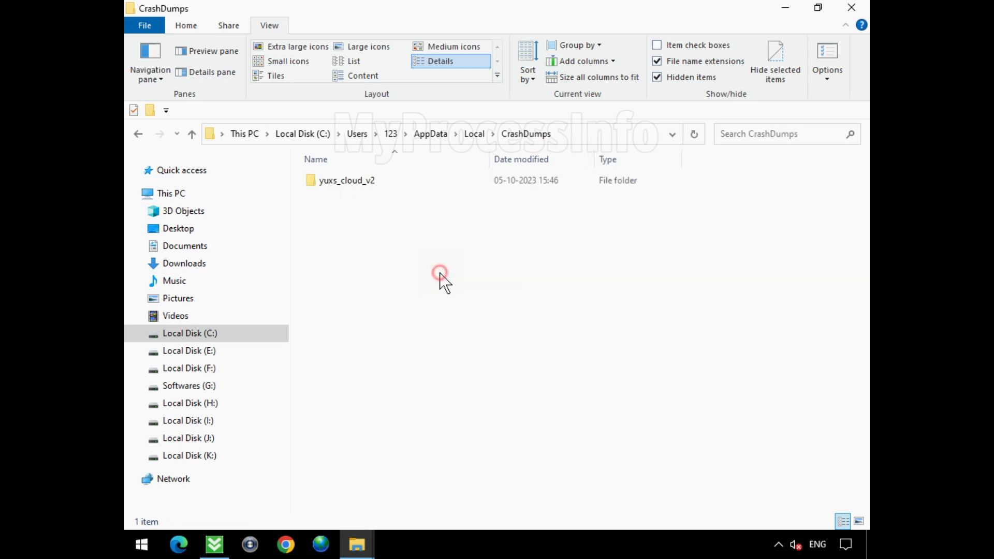
- Delete the application ycloud_v2.exe from the yuxs_cloud_v2 folder inside CrashDumps
double_click(360, 181)
left_click(354, 186)
right_click(354, 185)
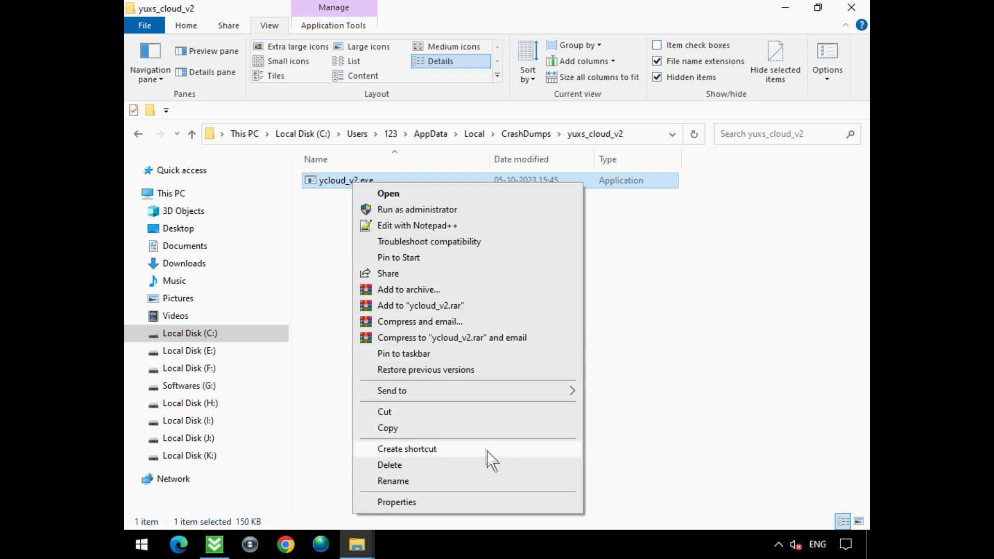
left_click(496, 464)
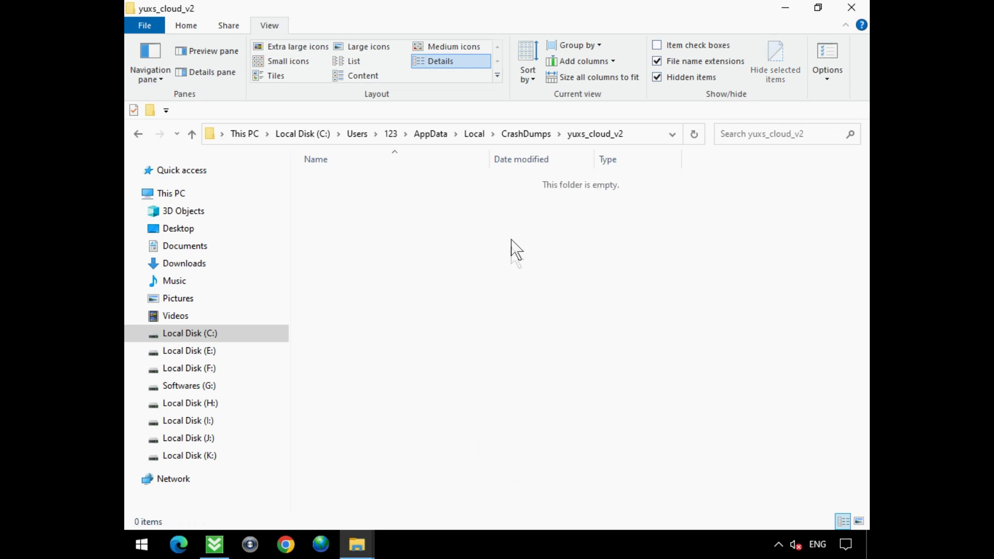
- Delete the yuxs_cloud_v2 folder from CrashDumps and close the file window
left_click(136, 134)
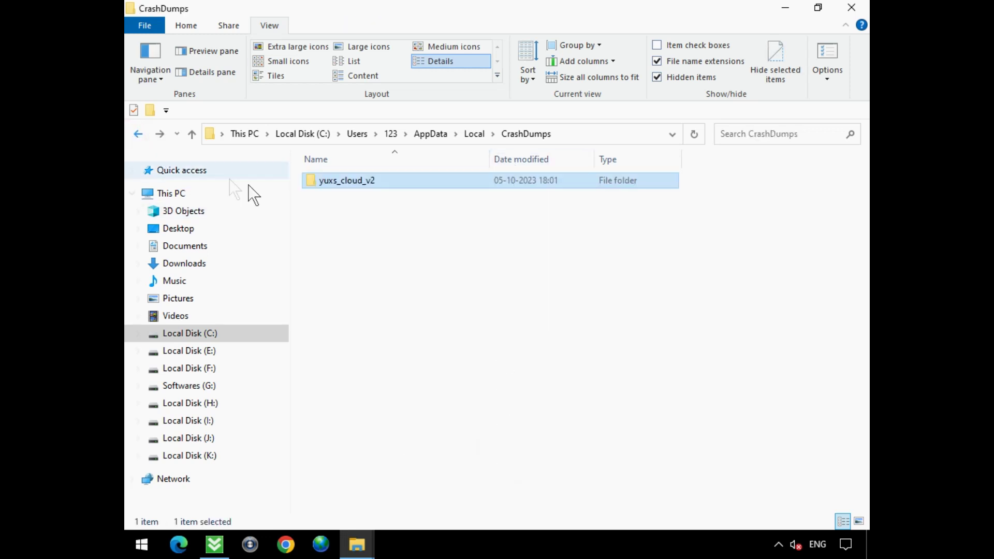
left_click(138, 134)
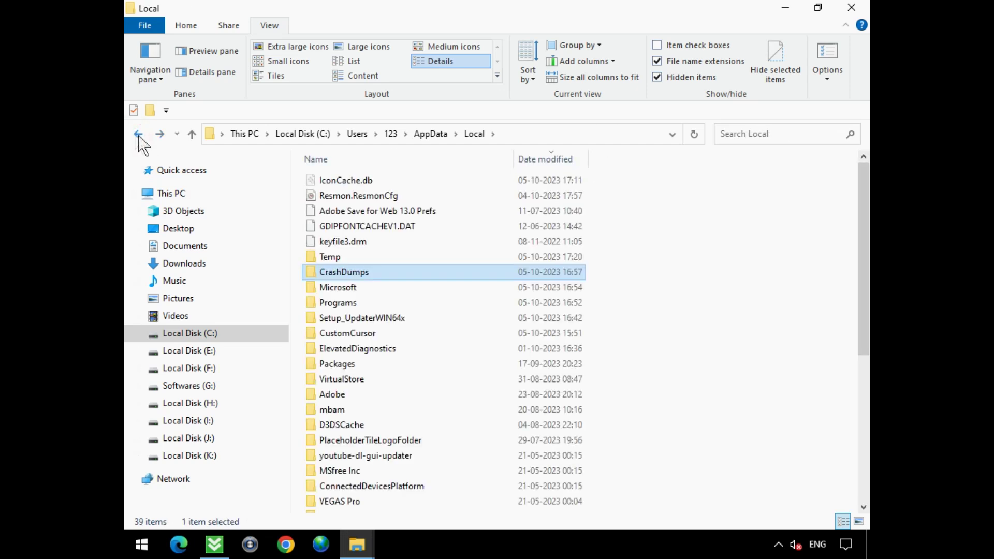
double_click(356, 273)
left_click(342, 182)
right_click(343, 182)
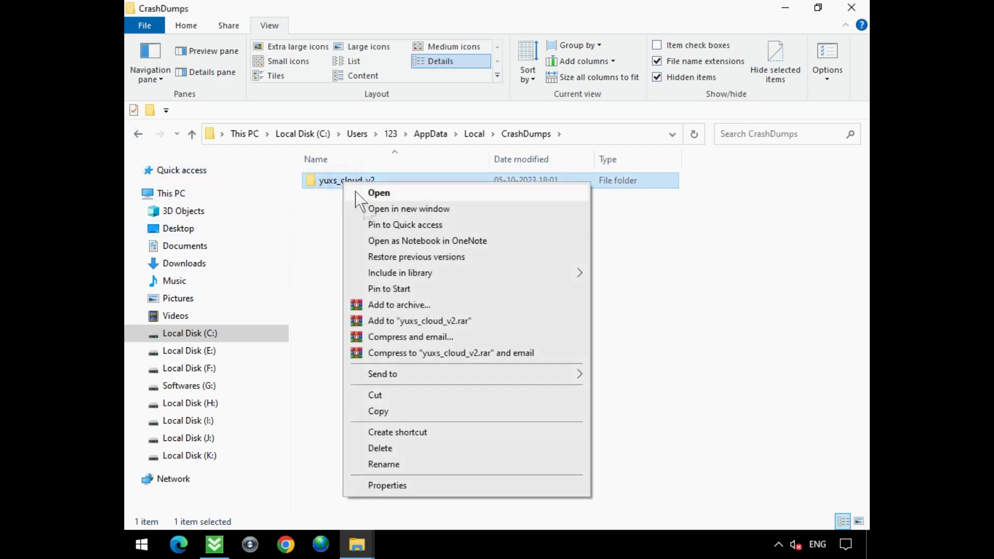
left_click(502, 448)
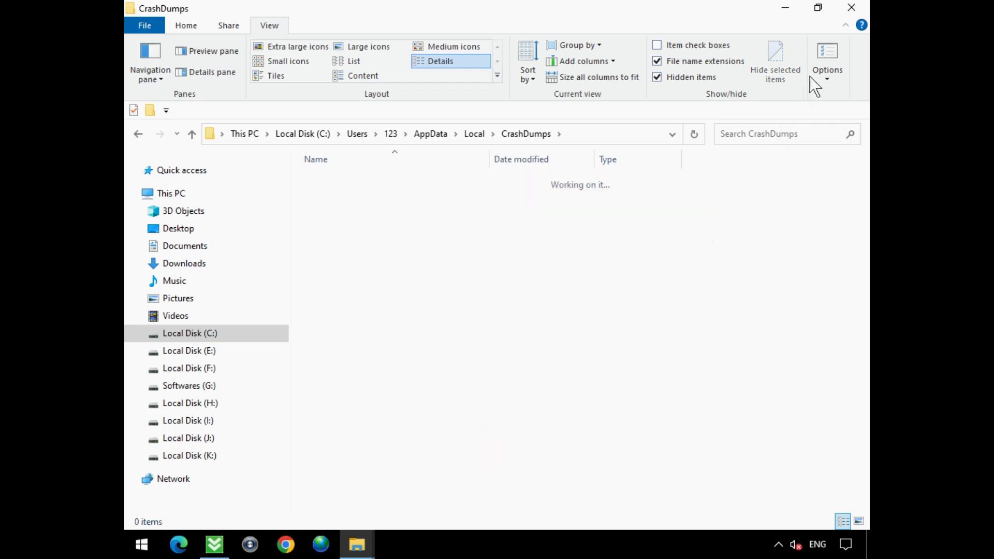
left_click(850, 9)
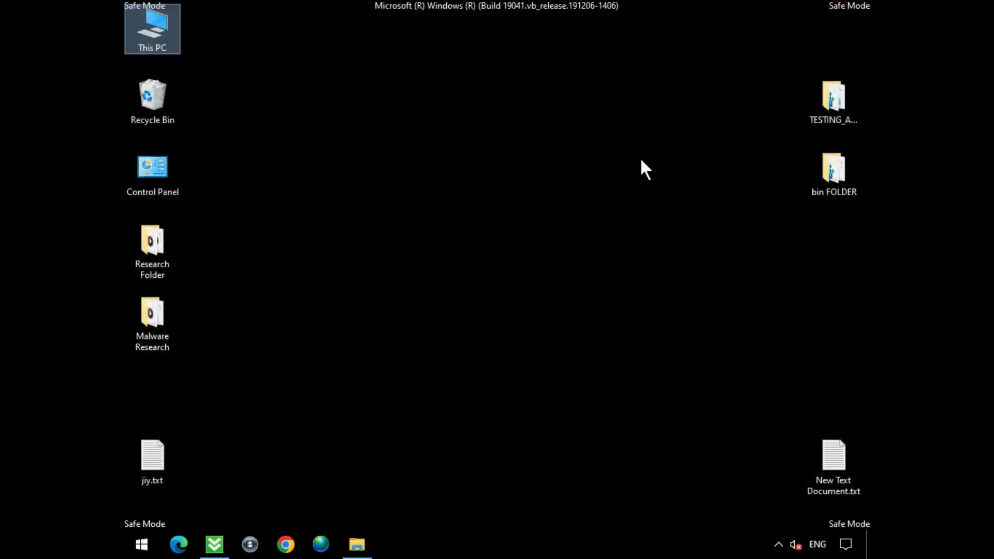
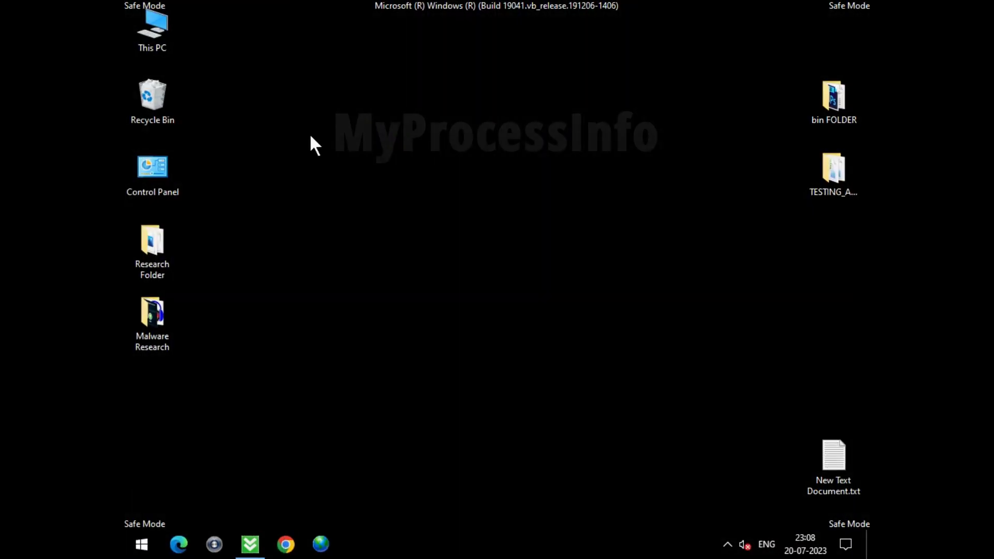
- Open the ProgramData folder on Local Disk (C:) in a maximized file window
left_click(166, 19)
double_click(166, 18)
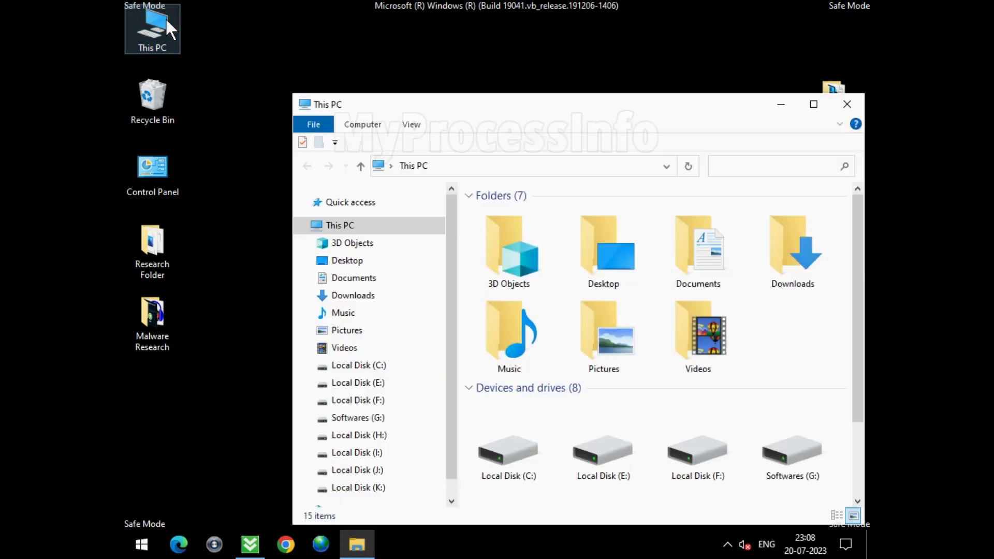
left_click(391, 364)
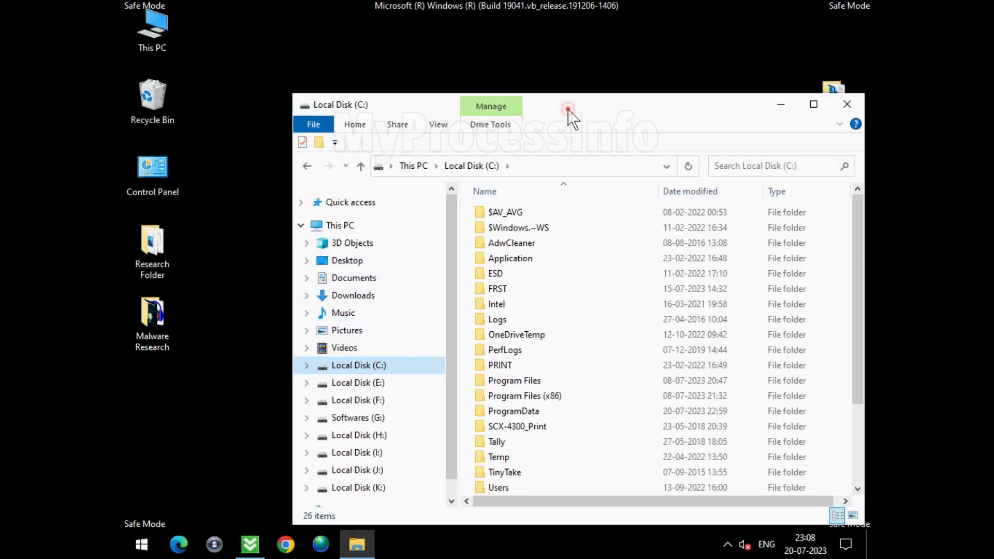
double_click(567, 108)
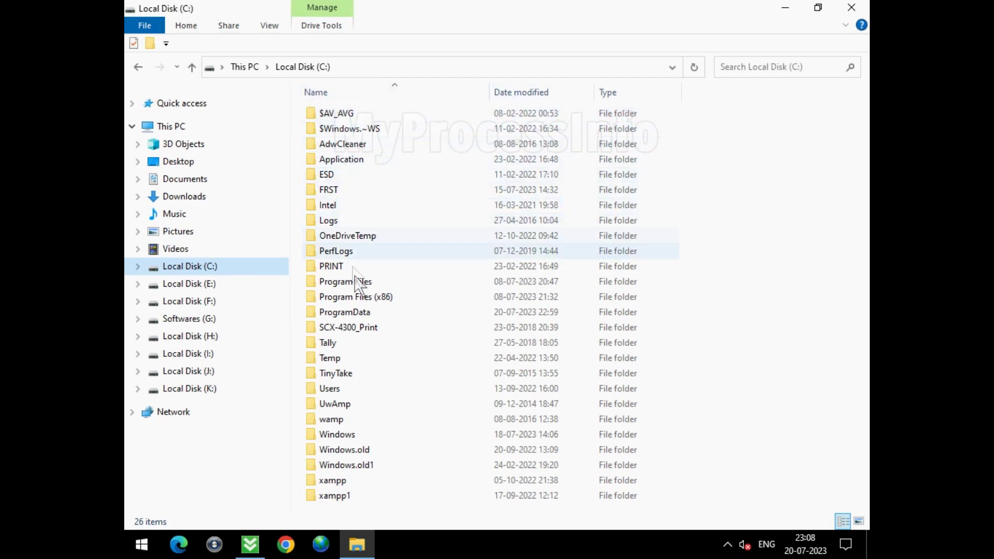
left_click(381, 313)
double_click(444, 311)
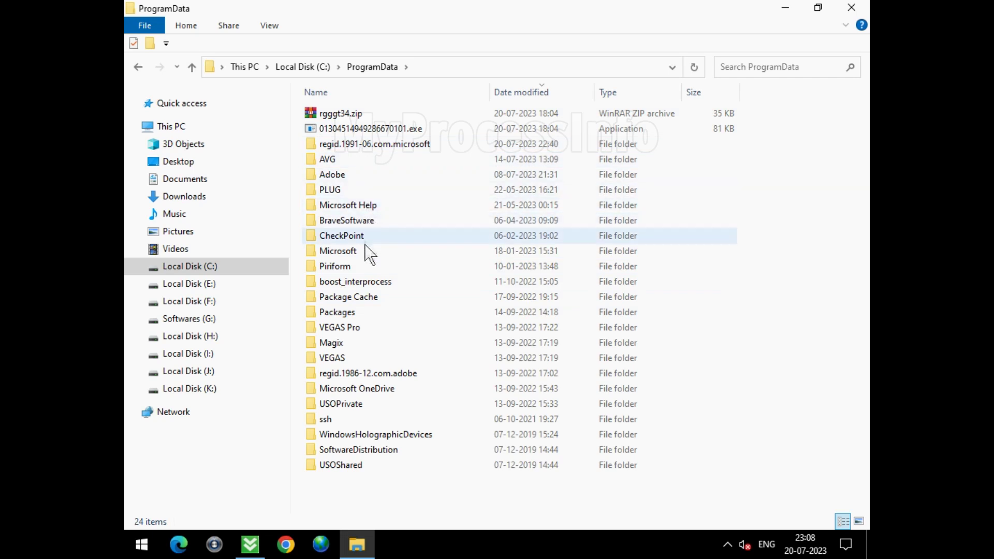
- Open the Windows Defender folder inside ProgramData's Microsoft folder
left_click(367, 252)
double_click(428, 245)
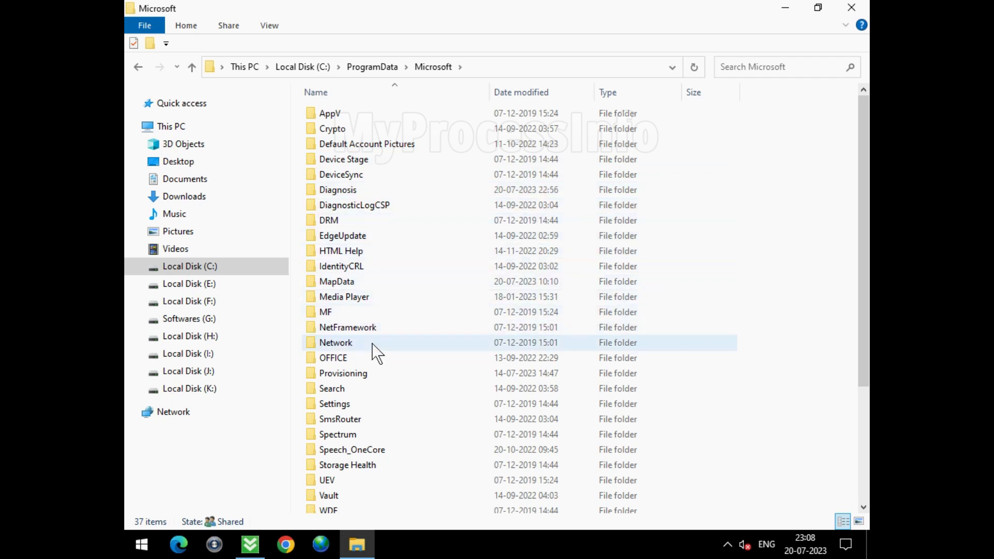
scroll(352, 455, "down", 1)
scroll(356, 458, "down", 2)
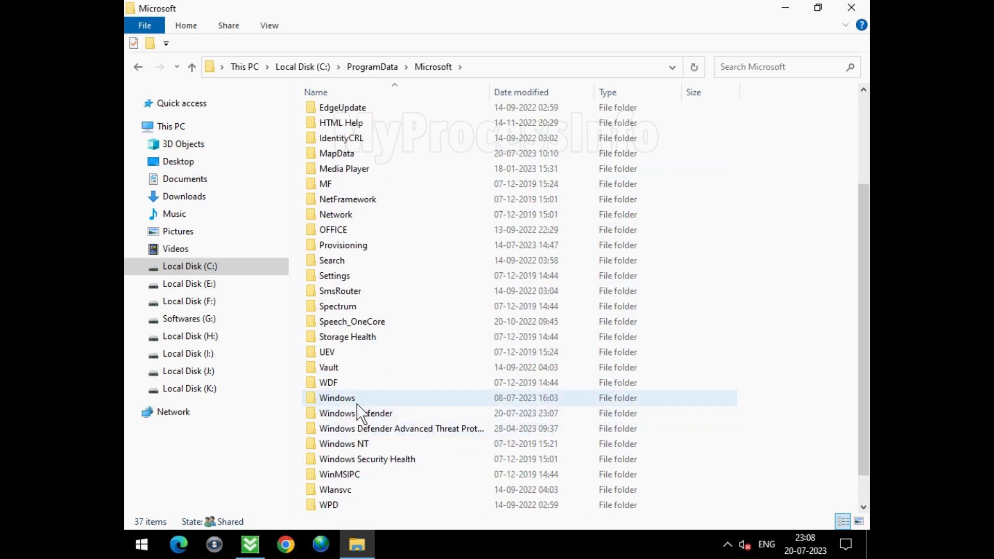
left_click(413, 415)
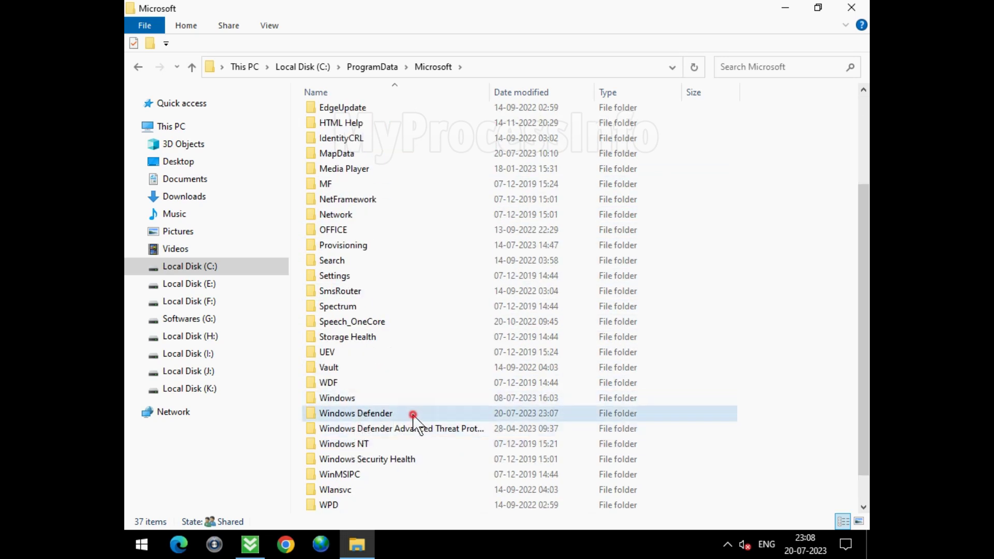
double_click(469, 416)
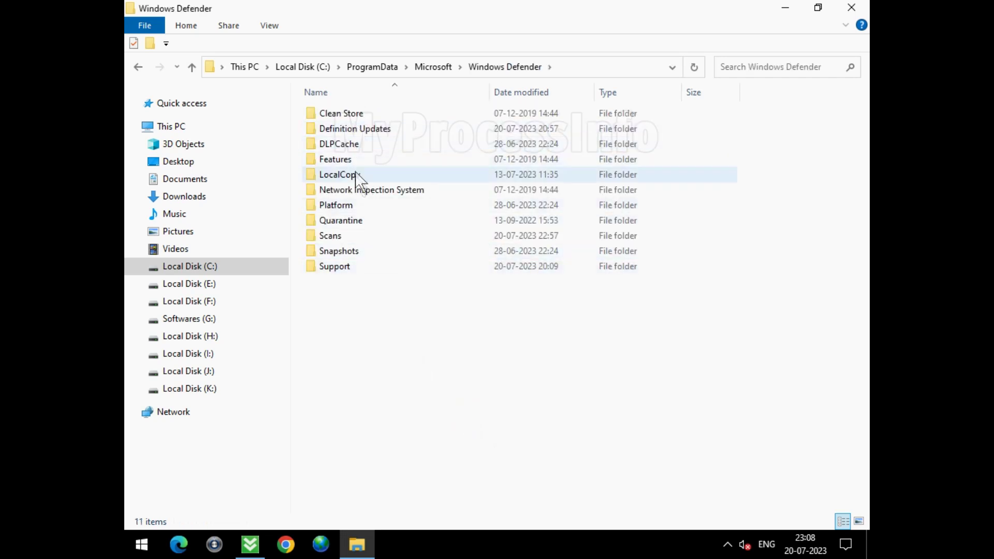
- Delete the Quarantine folder from the Windows Defender folder
left_click(366, 221)
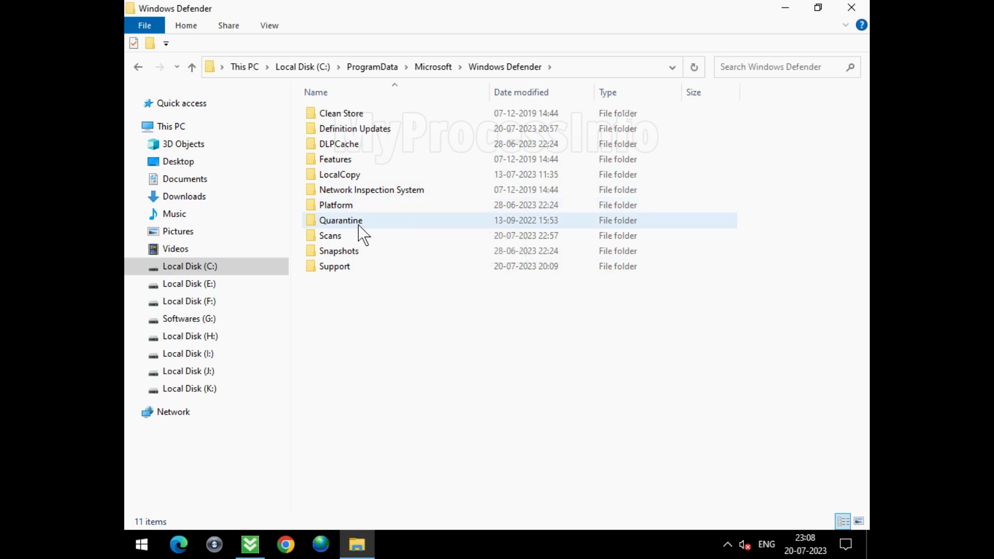
right_click(421, 232)
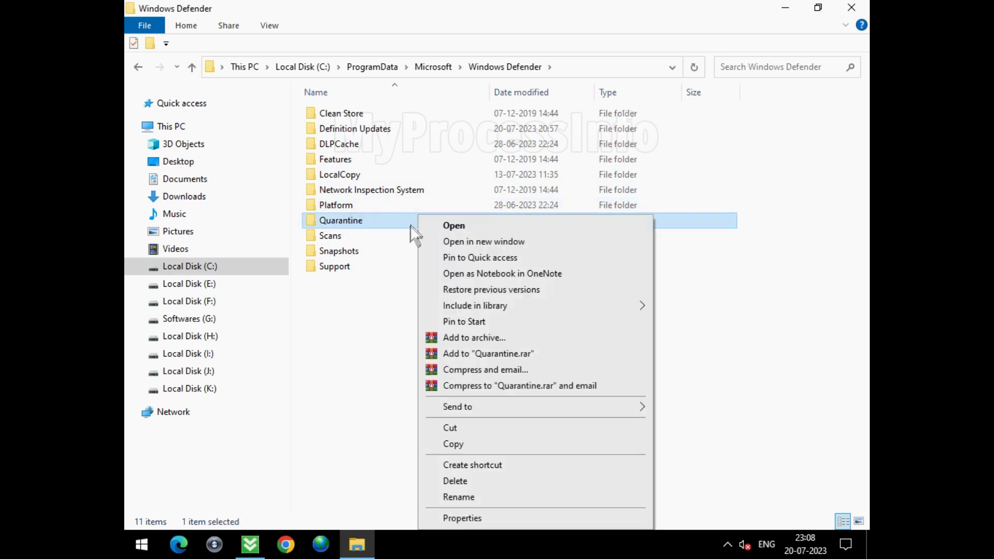
left_click(467, 477)
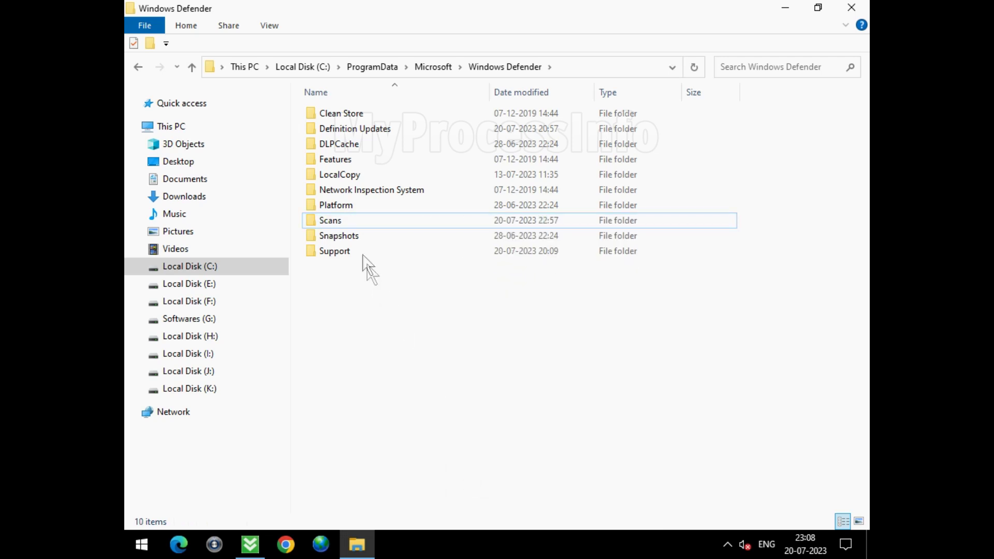
- Delete the Results folder from the History folder inside Windows Defender's Scans folder
double_click(377, 222)
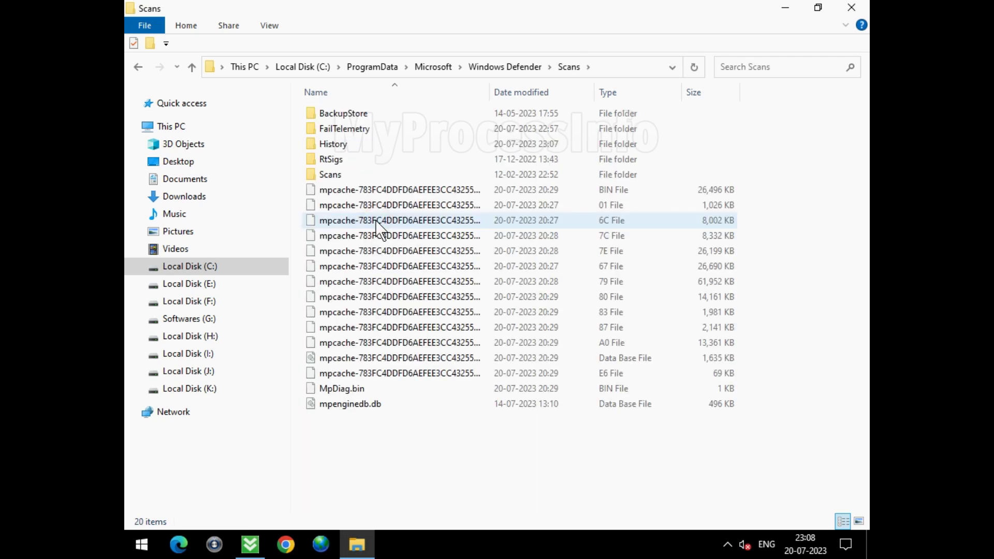
double_click(367, 147)
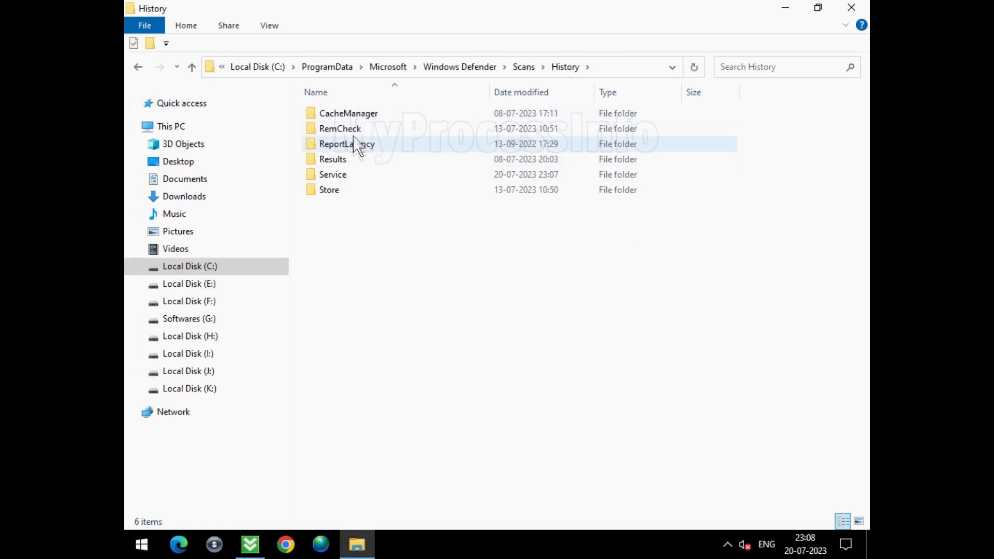
left_click(362, 159)
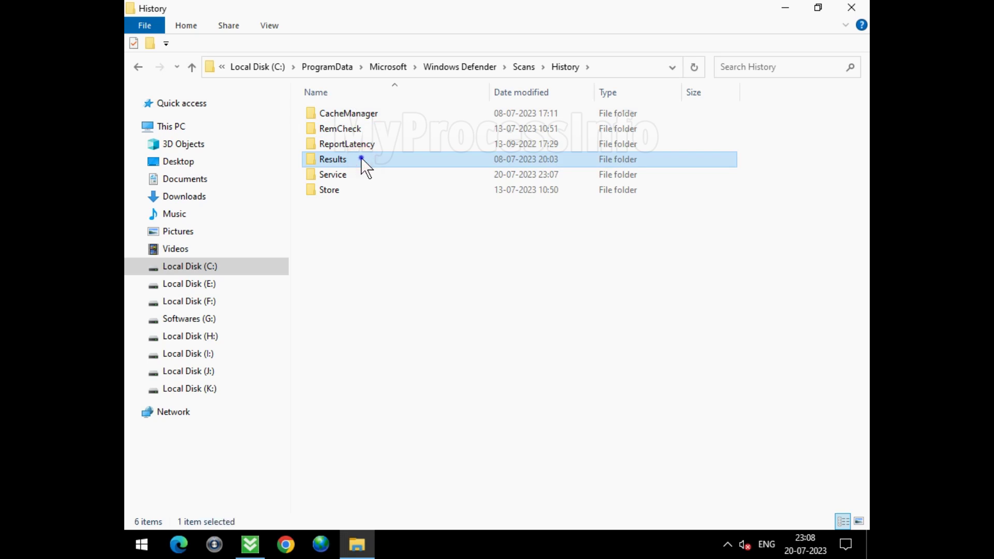
right_click(362, 159)
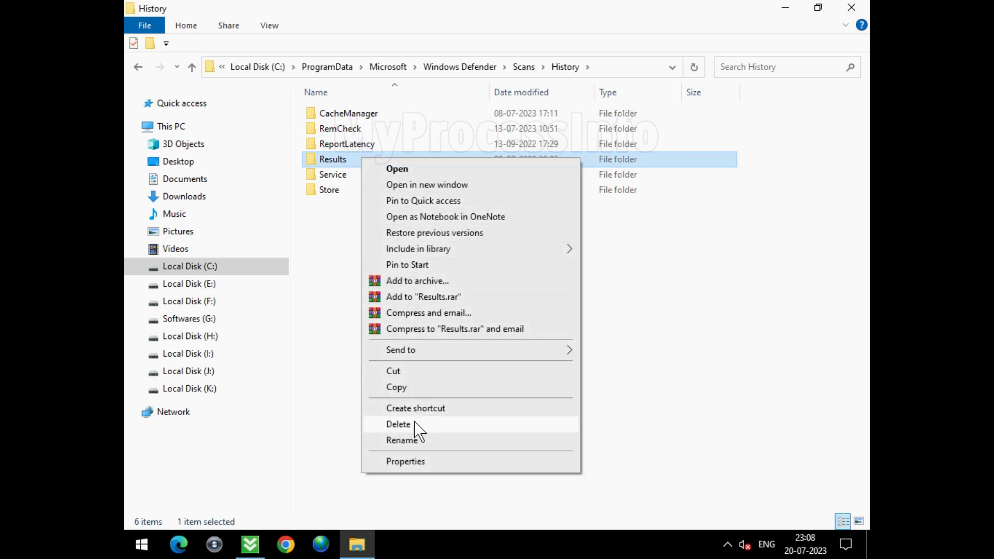
left_click(399, 424)
- Open the Service folder inside History, delete everything in it, including DetectionHistory and the log files, and close the file window
left_click(364, 161)
double_click(364, 160)
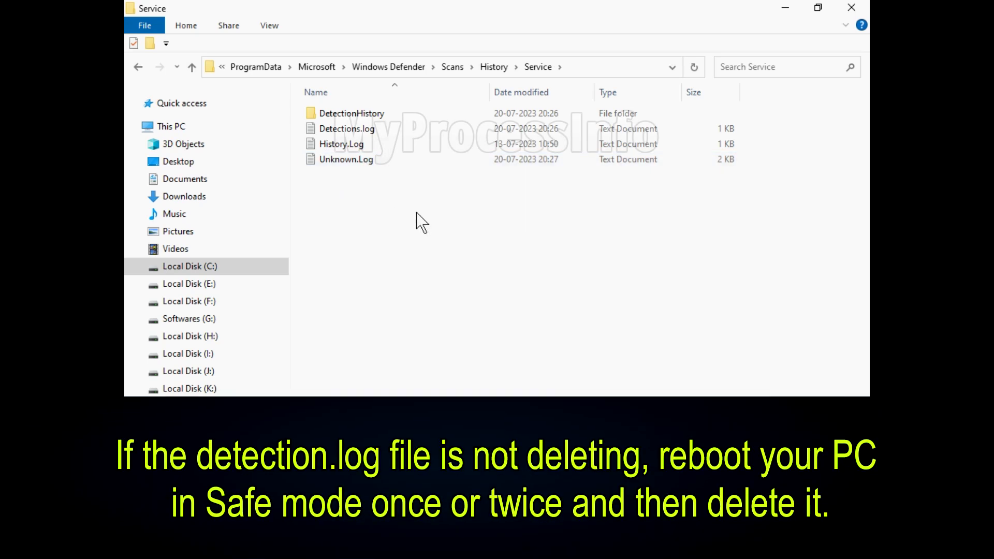
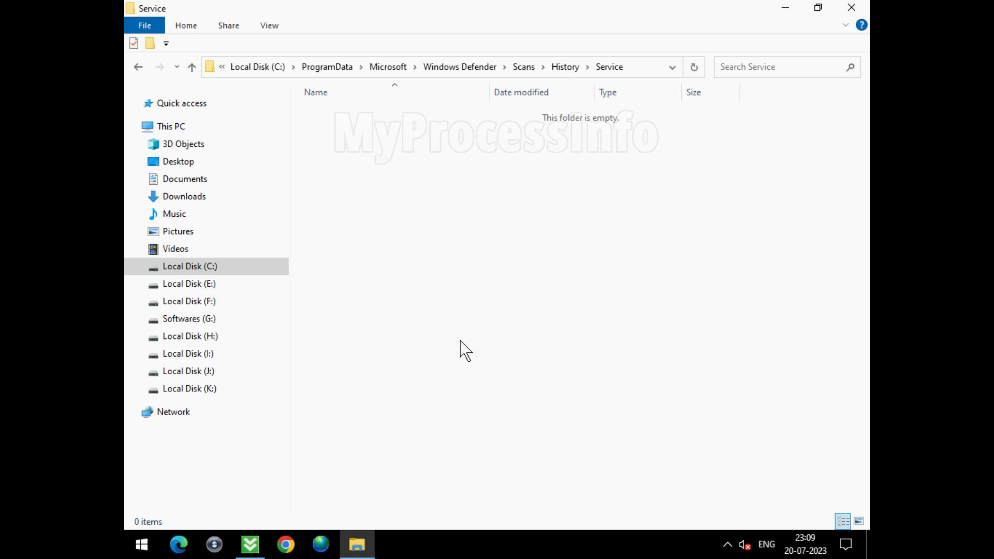
left_click(852, 9)
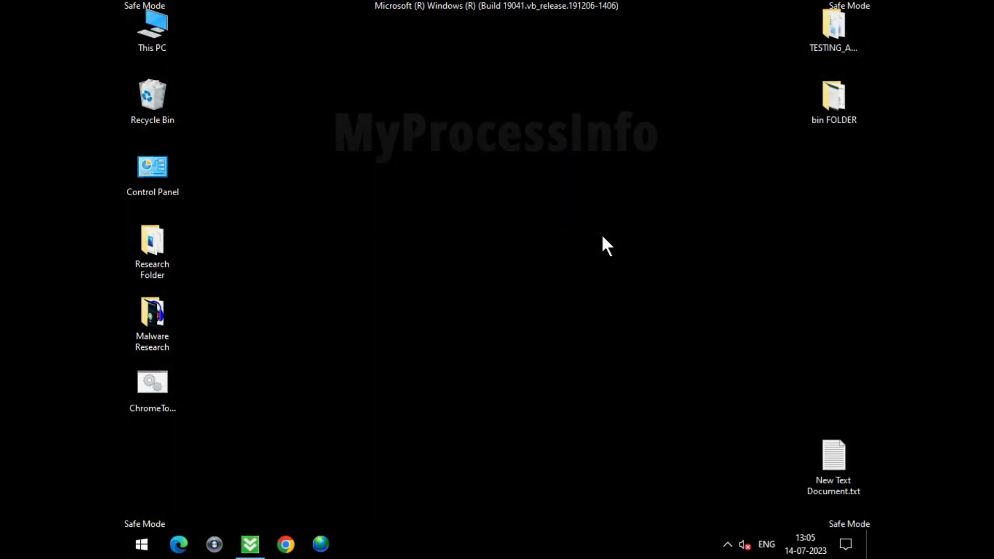
- Open System Configuration by running the msconfig command
key("super+r")
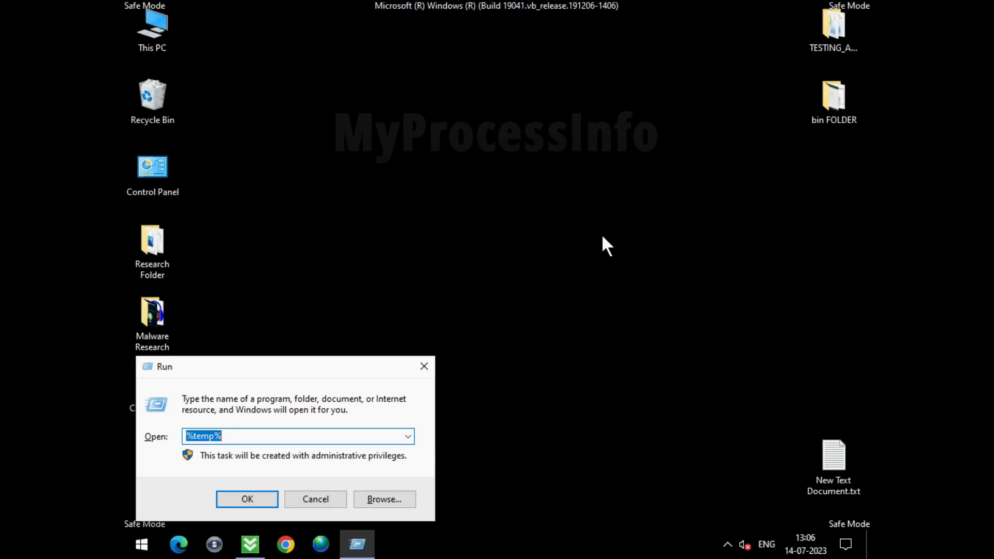
type("MS")
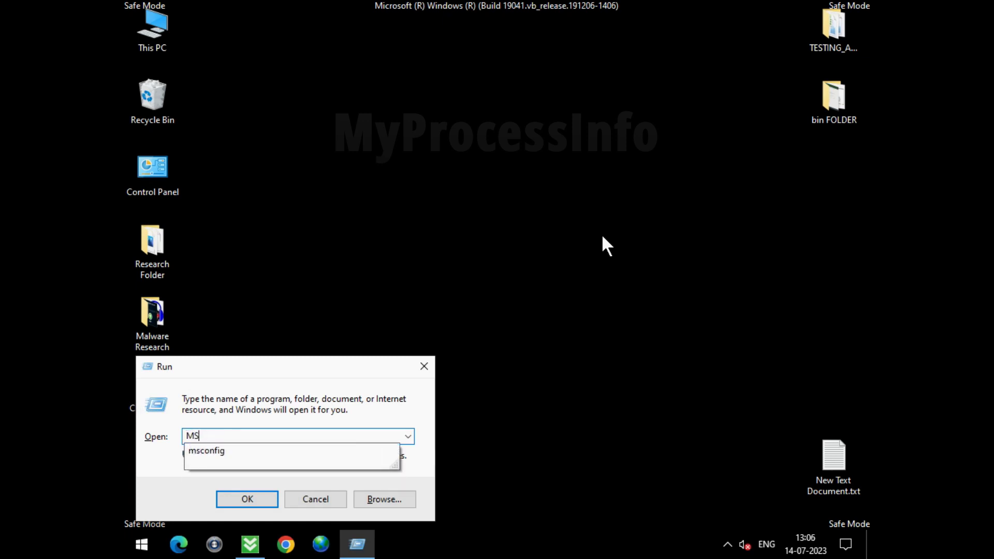
left_click(253, 451)
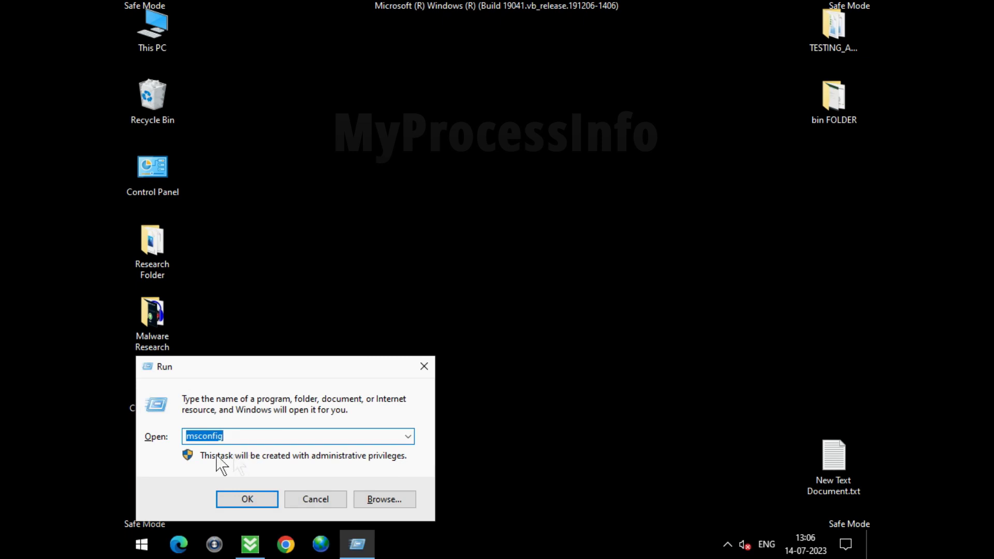
left_click(254, 496)
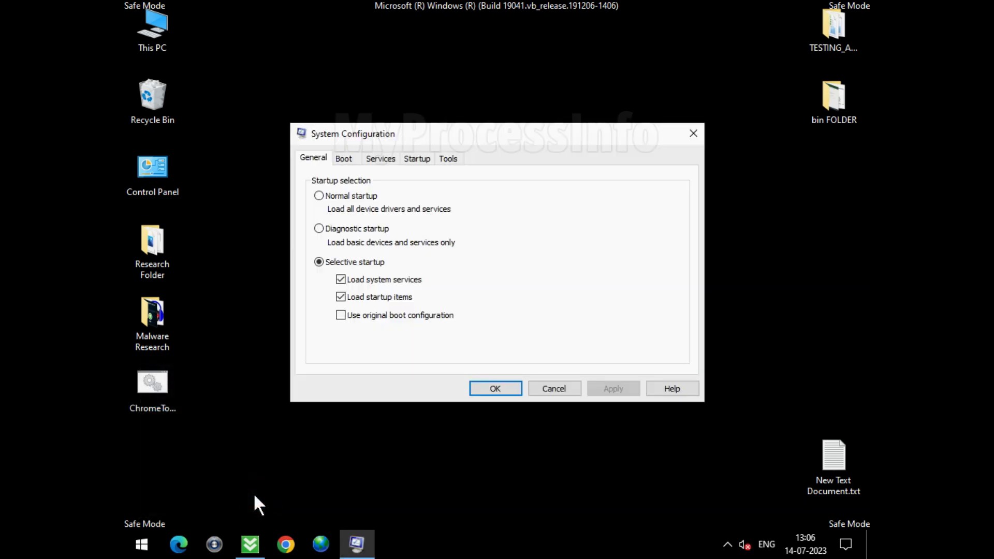
- Set the startup selection to Normal startup, apply it and restart the computer
left_click(319, 196)
left_click(628, 390)
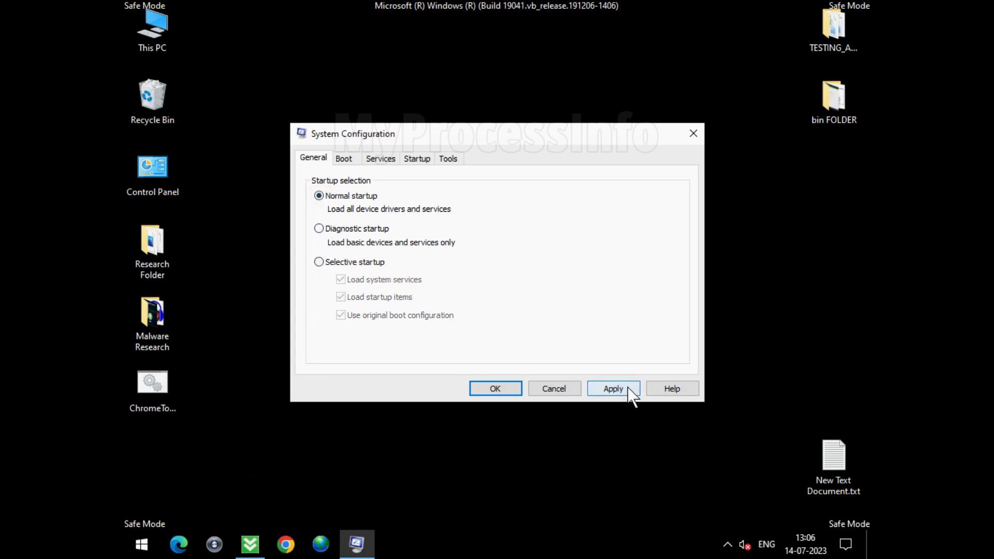
left_click(627, 389)
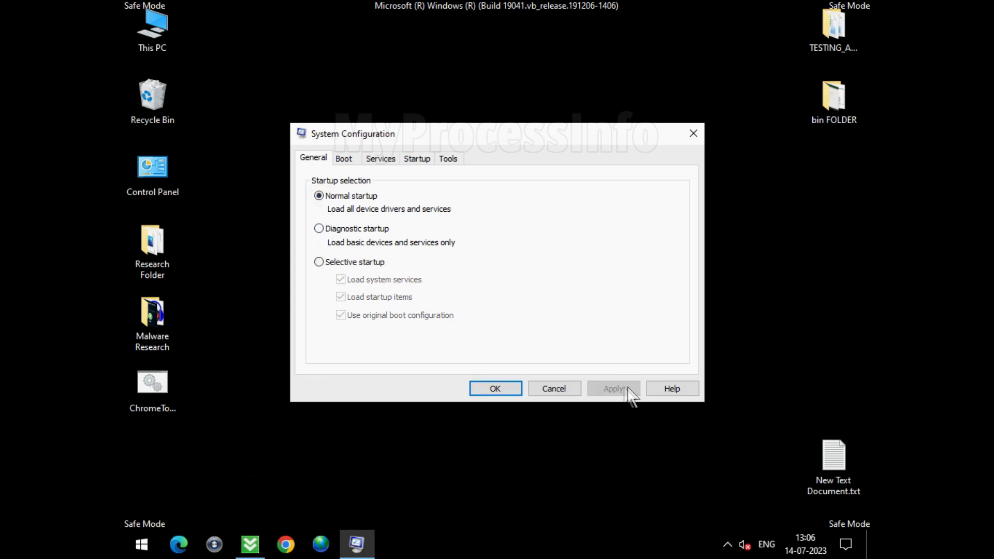
left_click(495, 388)
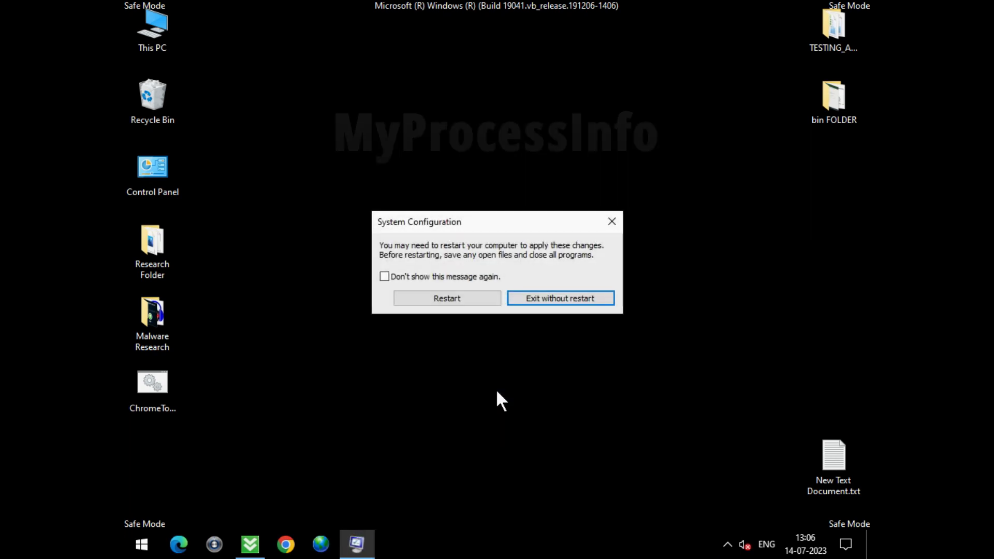
left_click(451, 300)
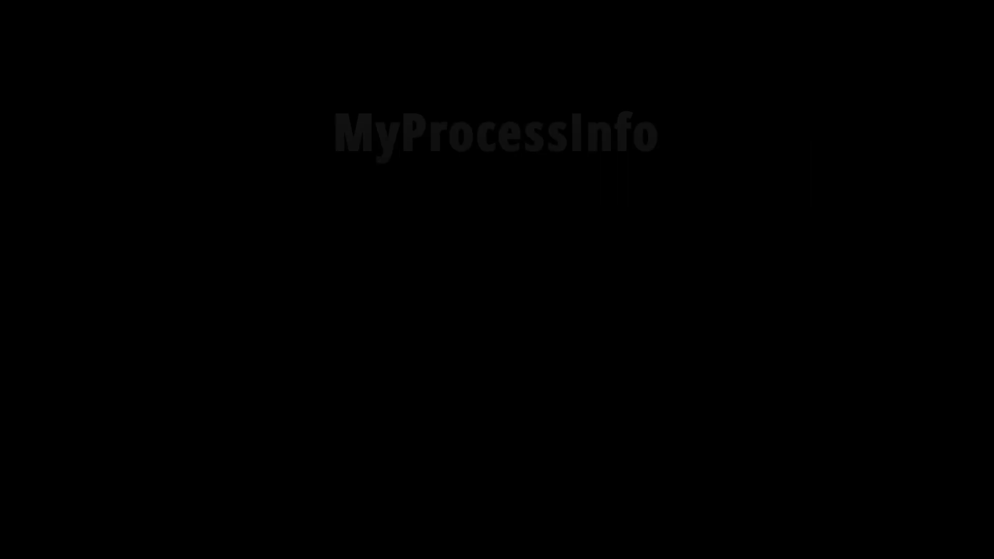